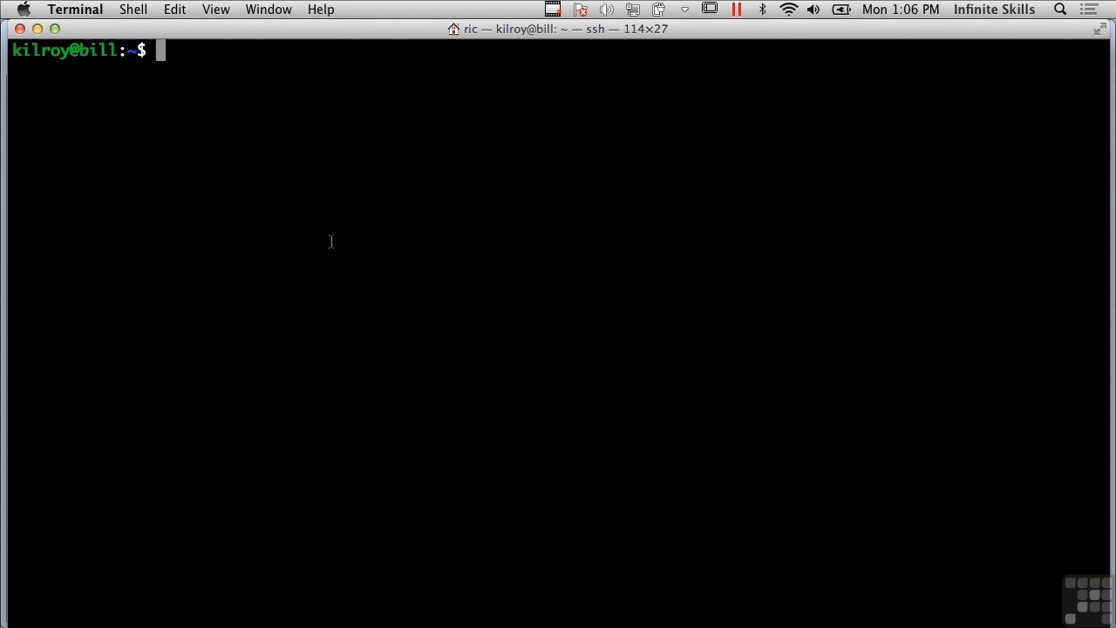
Run the dd command without arguments and interrupt it.
{"action": "type", "text": "dd"}
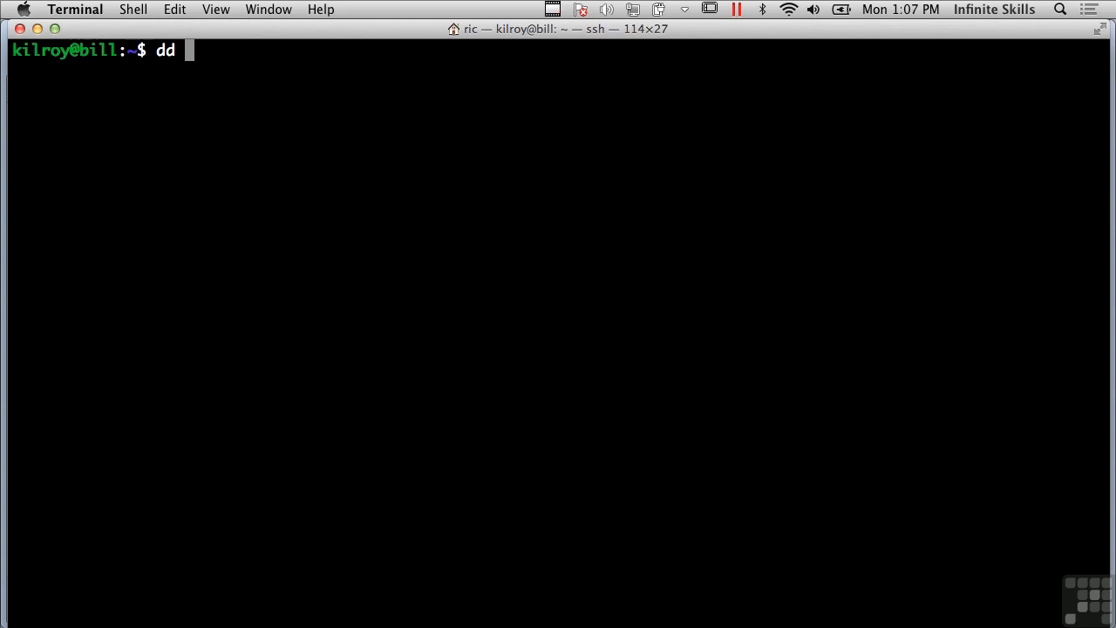
{"action": "key", "text": "Return"}
{"action": "key", "text": "ctrl+c"}
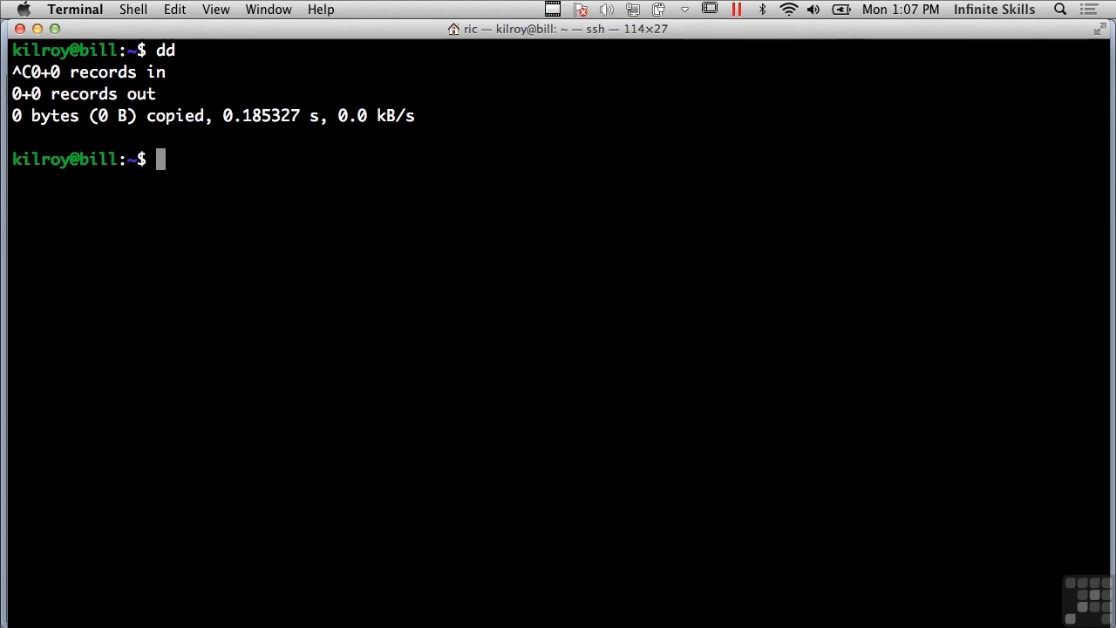
{"action": "type", "text": "dcfldd"}
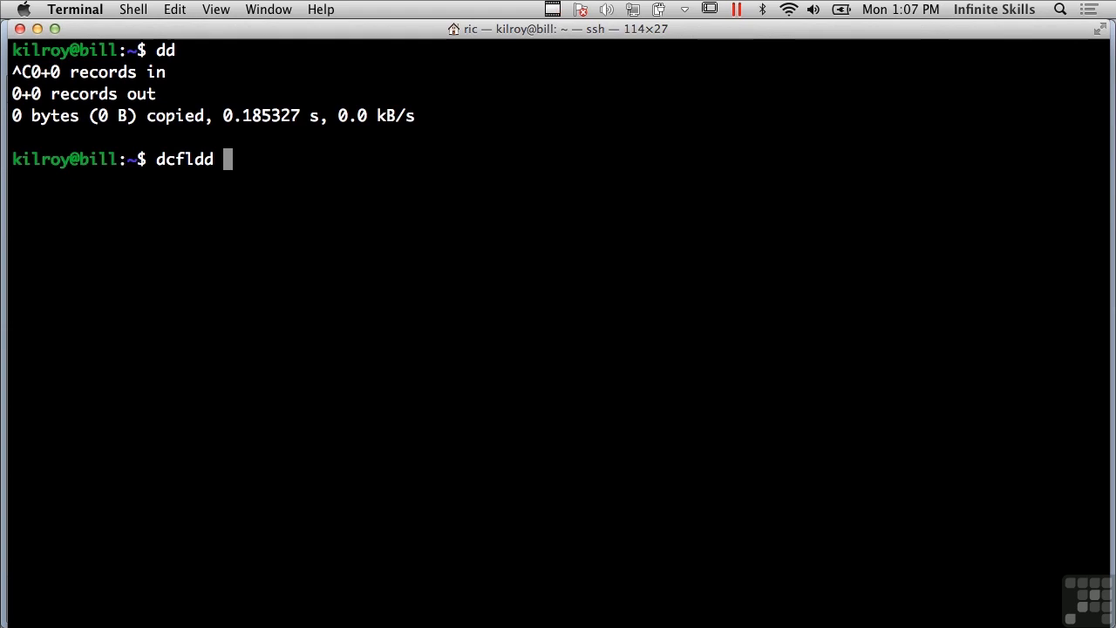
{"action": "key", "text": "BackSpace"}
{"action": "key", "text": "BackSpace"}
{"action": "key", "text": "BackSpace"}
{"action": "key", "text": "BackSpace"}
{"action": "key", "text": "BackSpace"}
{"action": "key", "text": "BackSpace"}
{"action": "key", "text": "BackSpace"}
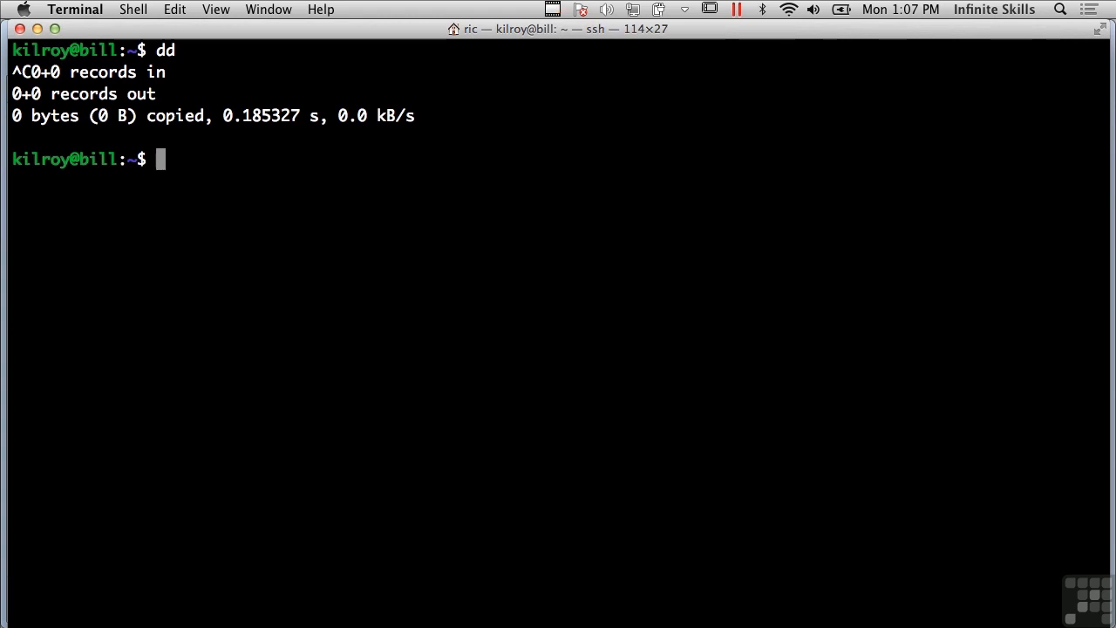
Compute the MD5 hash of the file wordlist with md5sum.
{"action": "type", "text": "md"}
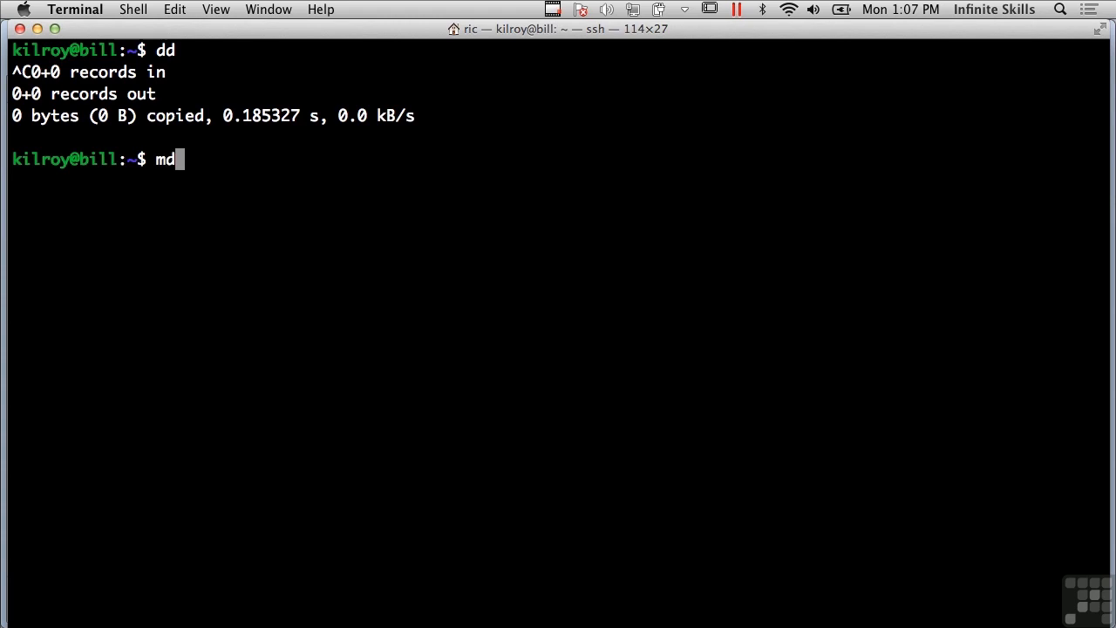
{"action": "type", "text": "5sun"}
{"action": "key", "text": "BackSpace"}
{"action": "type", "text": "m"}
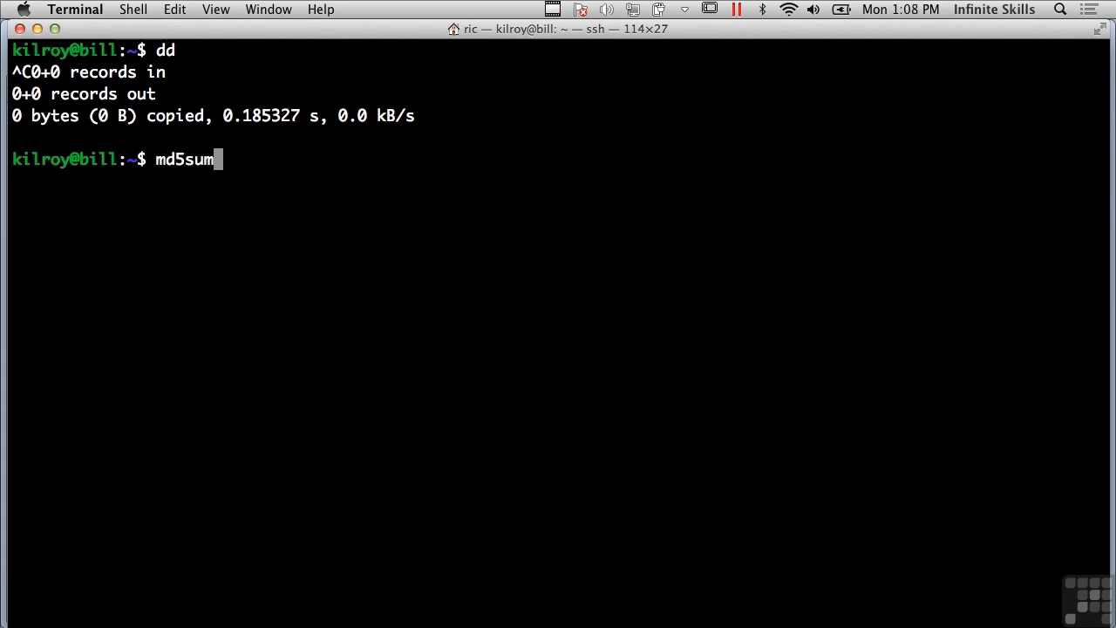
{"action": "key", "text": "Tab"}
{"action": "key", "text": "Tab"}
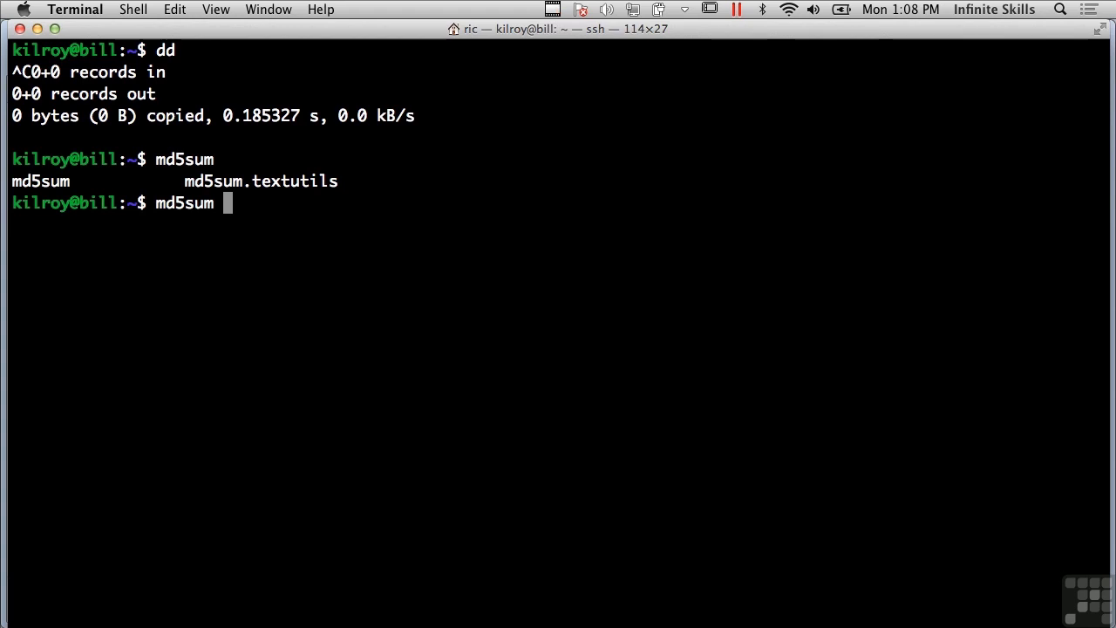
{"action": "type", "text": "wordlist"}
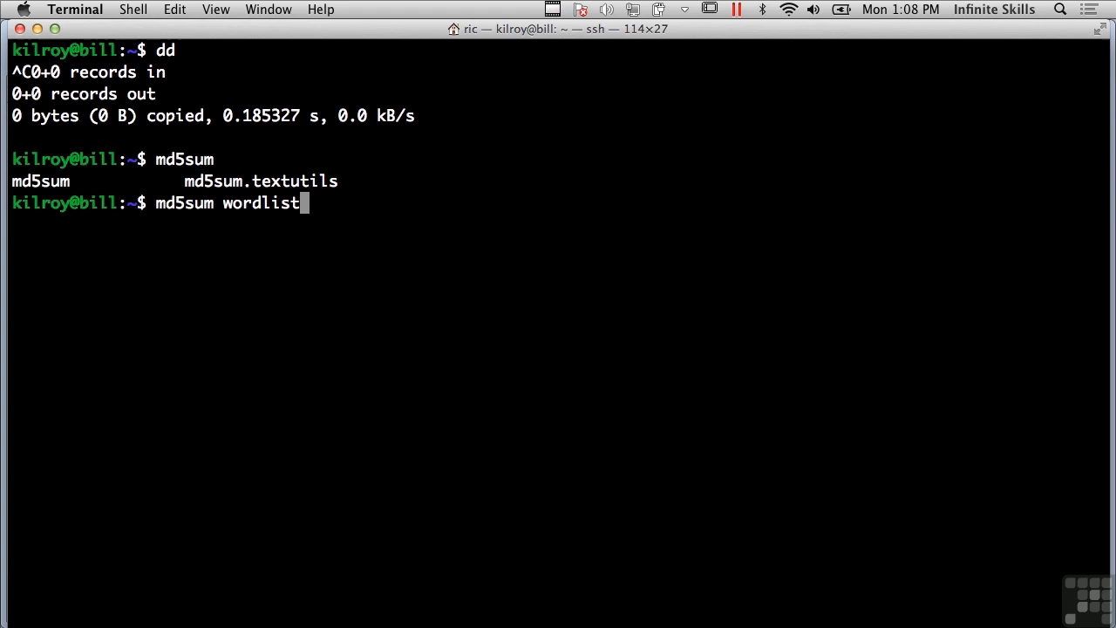
{"action": "key", "text": "Return"}
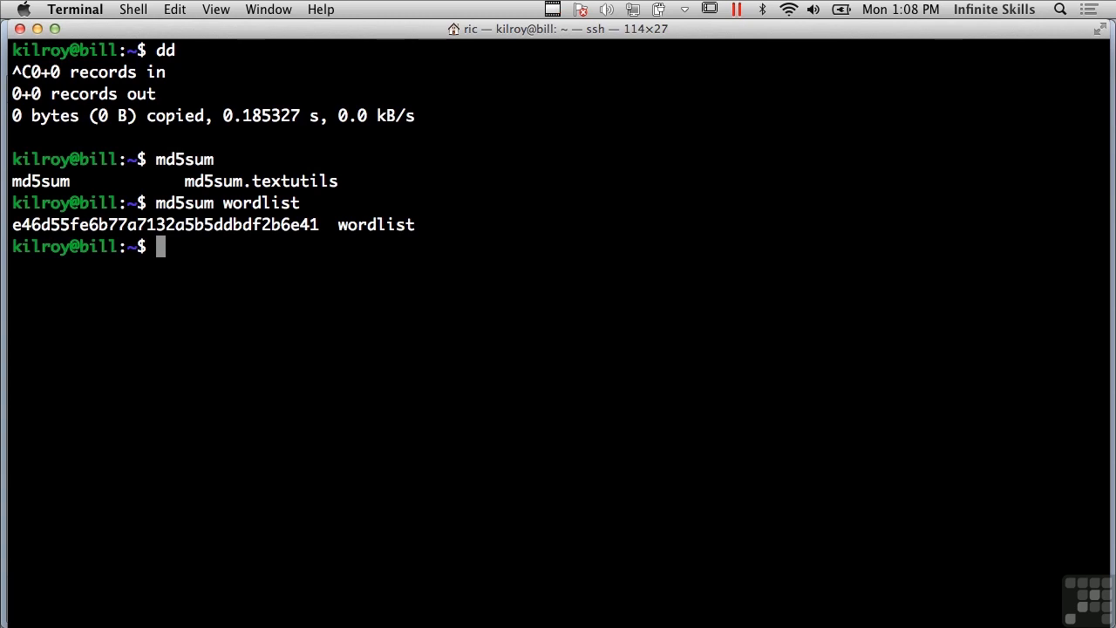
Compute the SHA-1 hash of the file wordlist with sha1sum.
{"action": "type", "text": "sha1sum "}
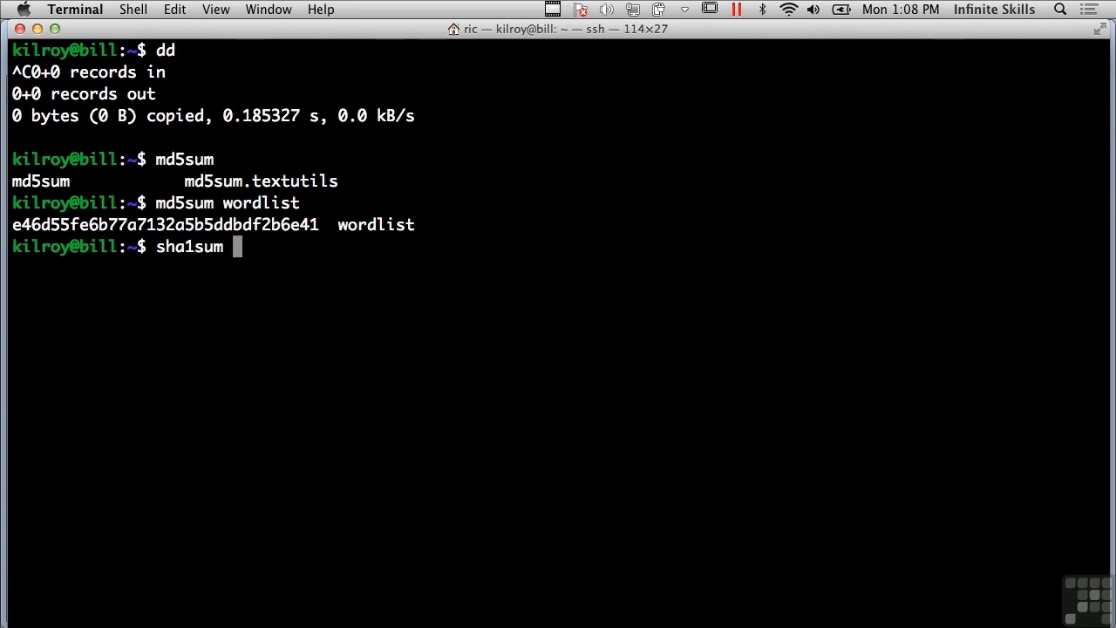
{"action": "type", "text": "worl"}
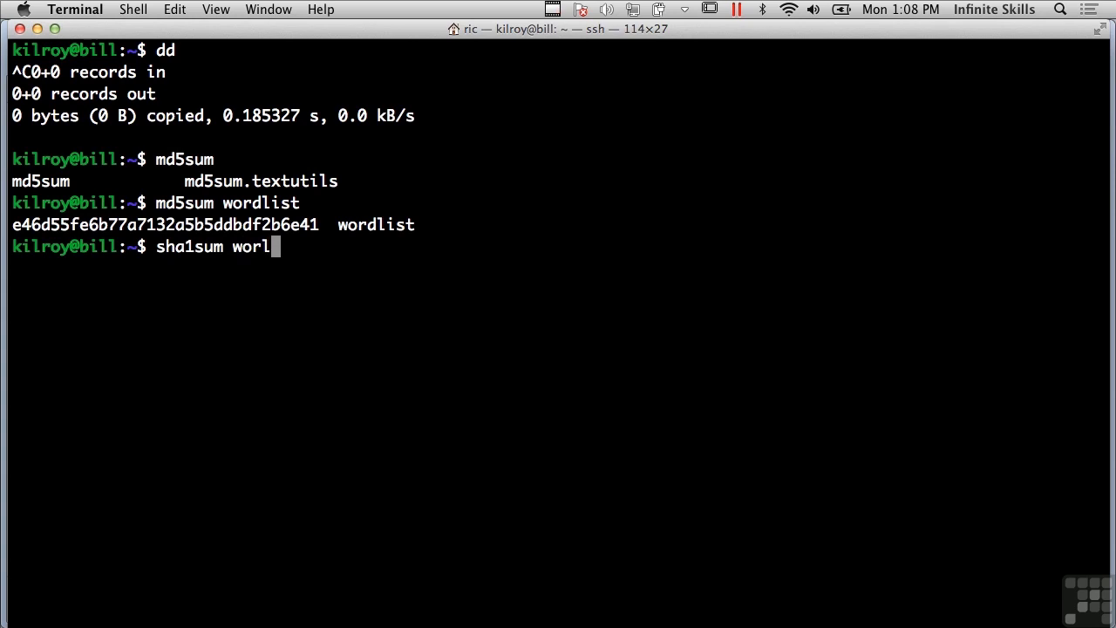
{"action": "key", "text": "BackSpace"}
{"action": "type", "text": "dlist"}
{"action": "key", "text": "Return"}
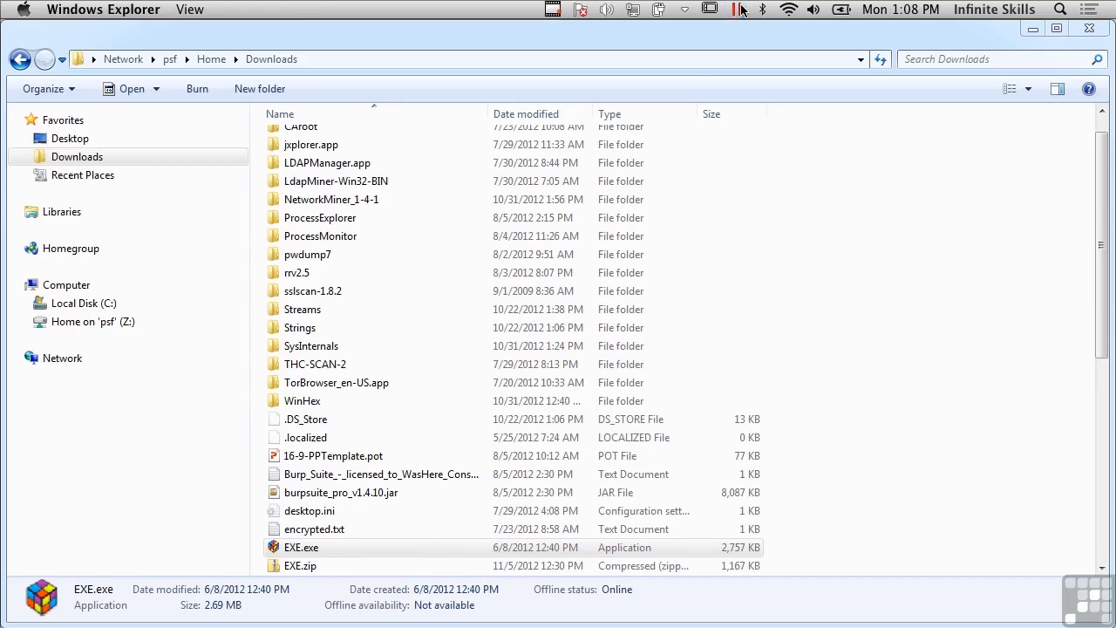
Open ProDiscover Basic in Windows without creating a project, look at its main window, and close the program.
{"action": "key", "text": "super"}
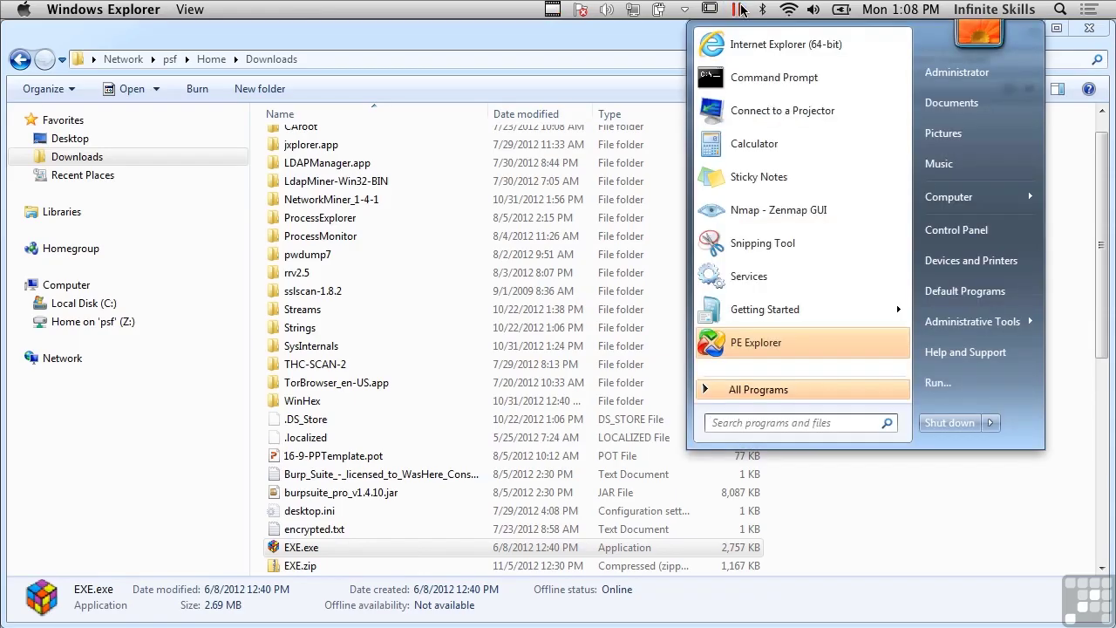
{"action": "left_click", "coordinate": [785, 394]}
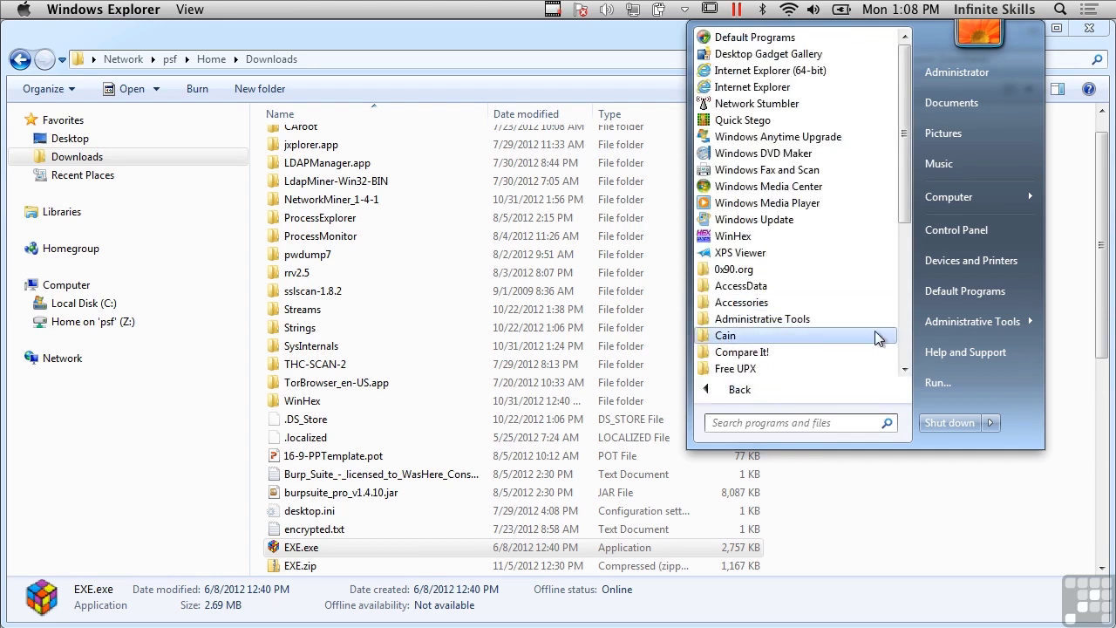
{"action": "scroll", "coordinate": [901, 348], "scroll_direction": "down", "scroll_amount": 5}
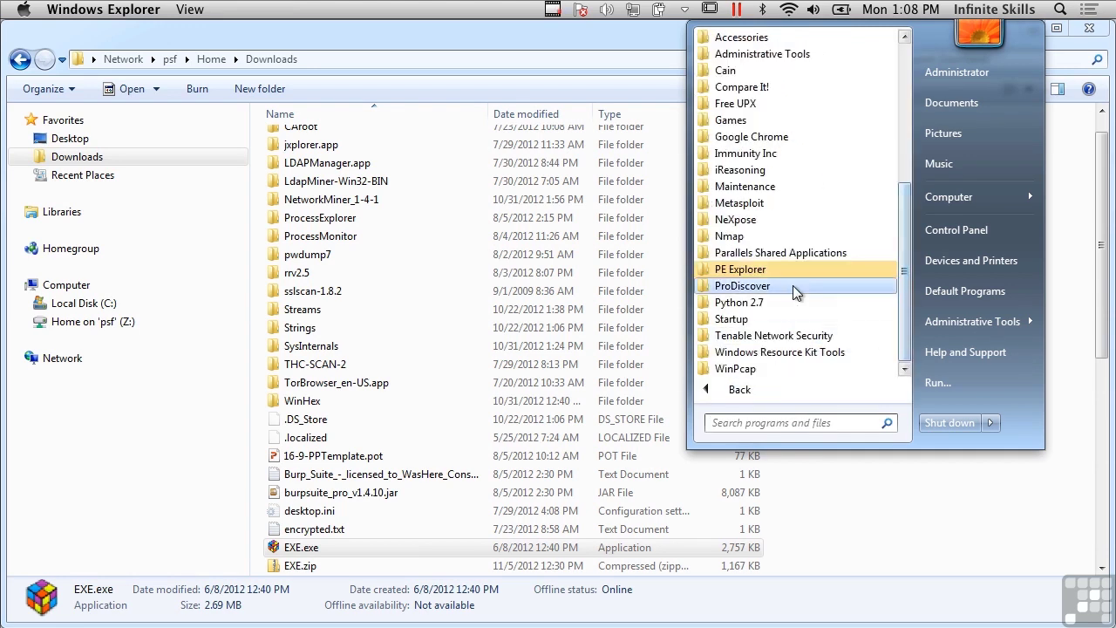
{"action": "left_click", "coordinate": [753, 287]}
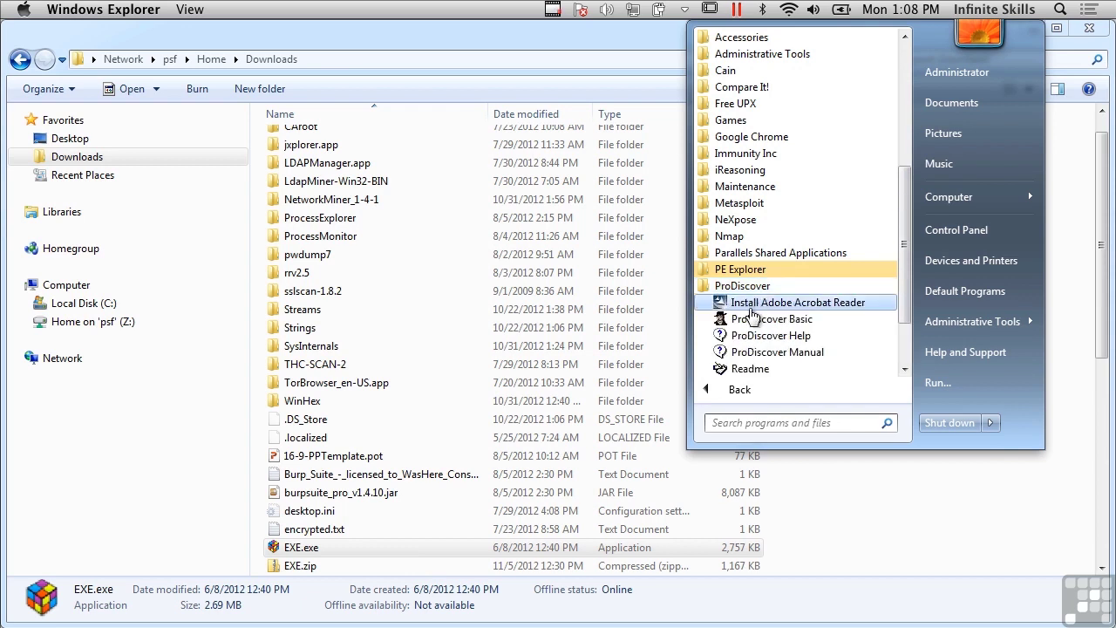
{"action": "left_click", "coordinate": [752, 321]}
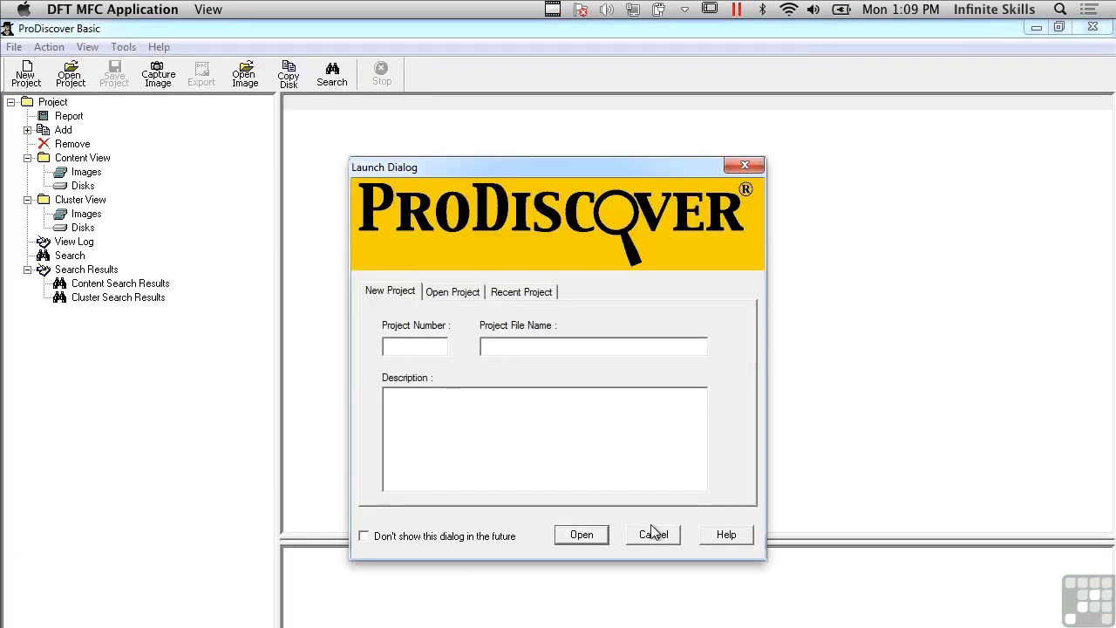
{"action": "left_click", "coordinate": [653, 531]}
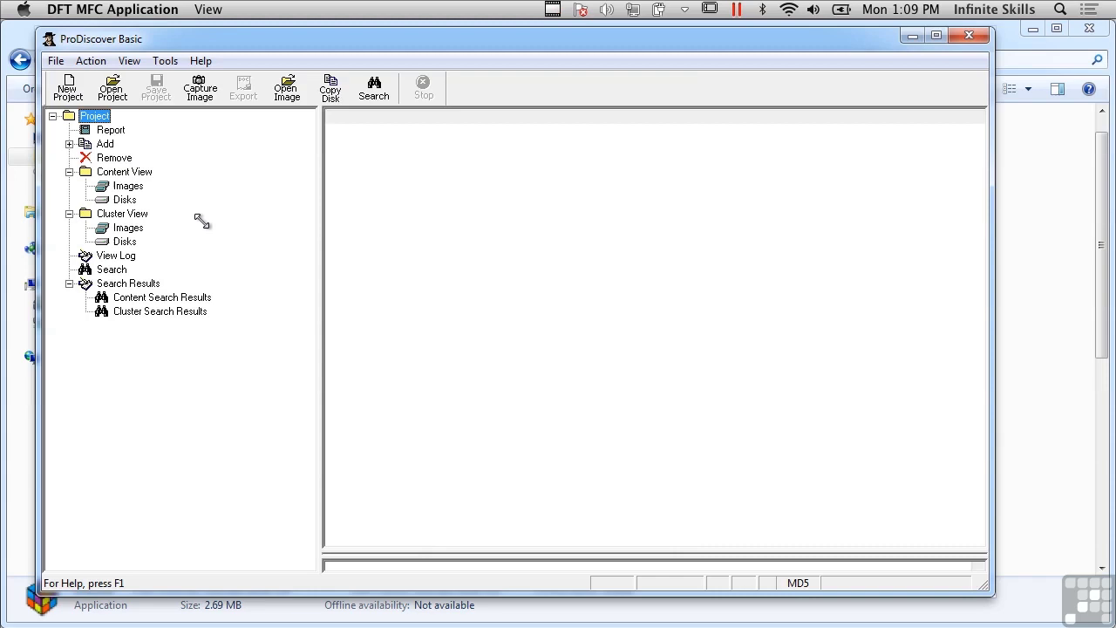
{"action": "left_click", "coordinate": [968, 35]}
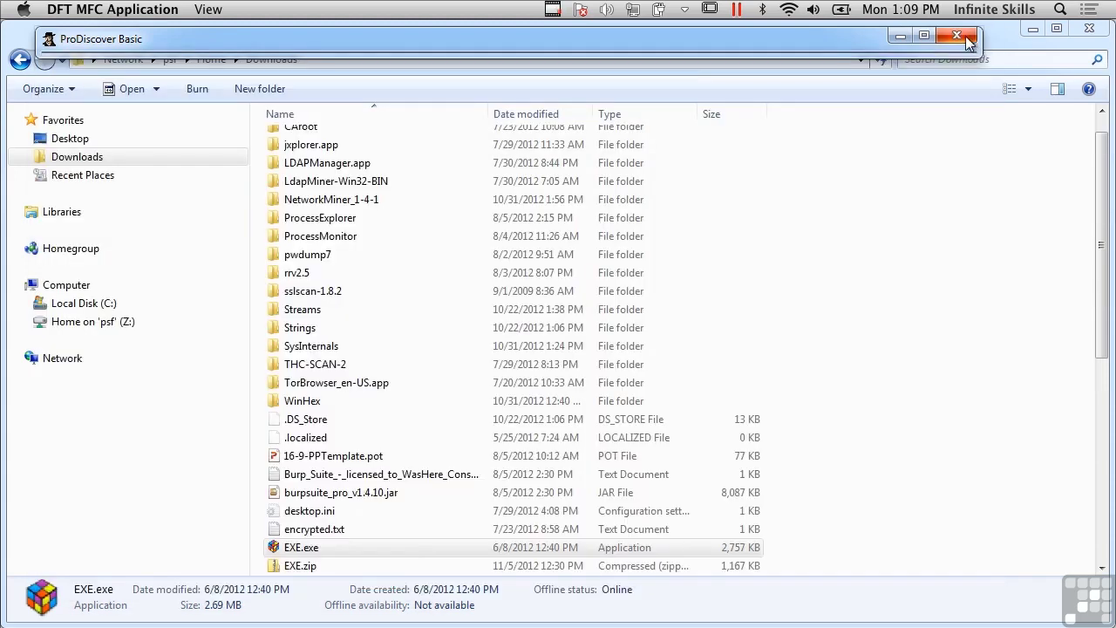
Open AccessData's Forensic Toolkit 1.81 without creating a new case, and enlarge its window to fill most of the desktop.
{"action": "left_click", "coordinate": [736, 11]}
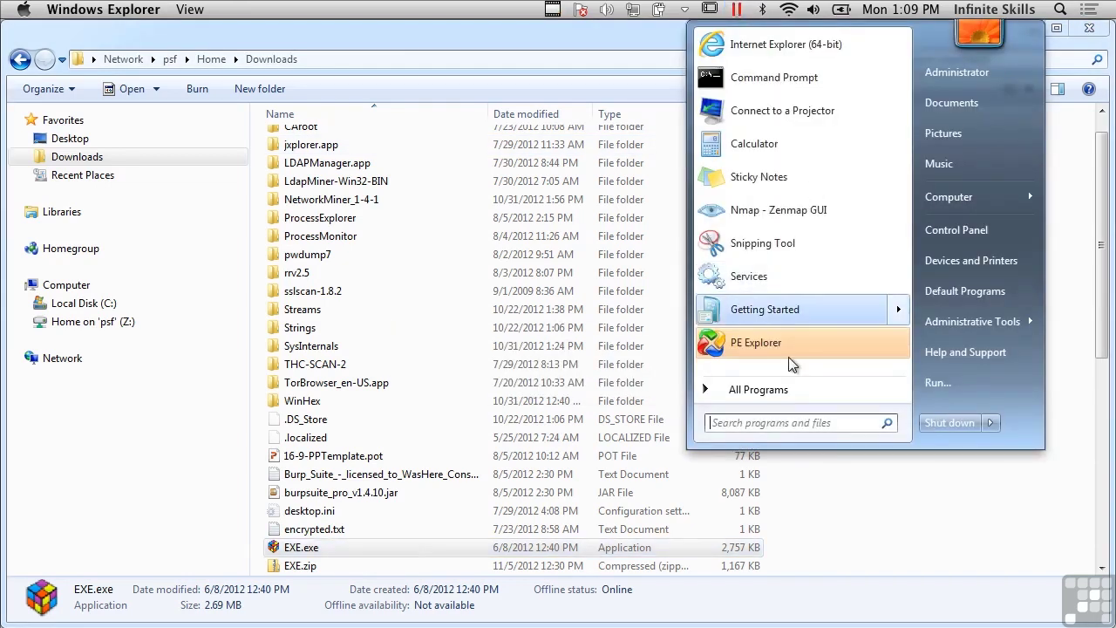
{"action": "left_click", "coordinate": [776, 388]}
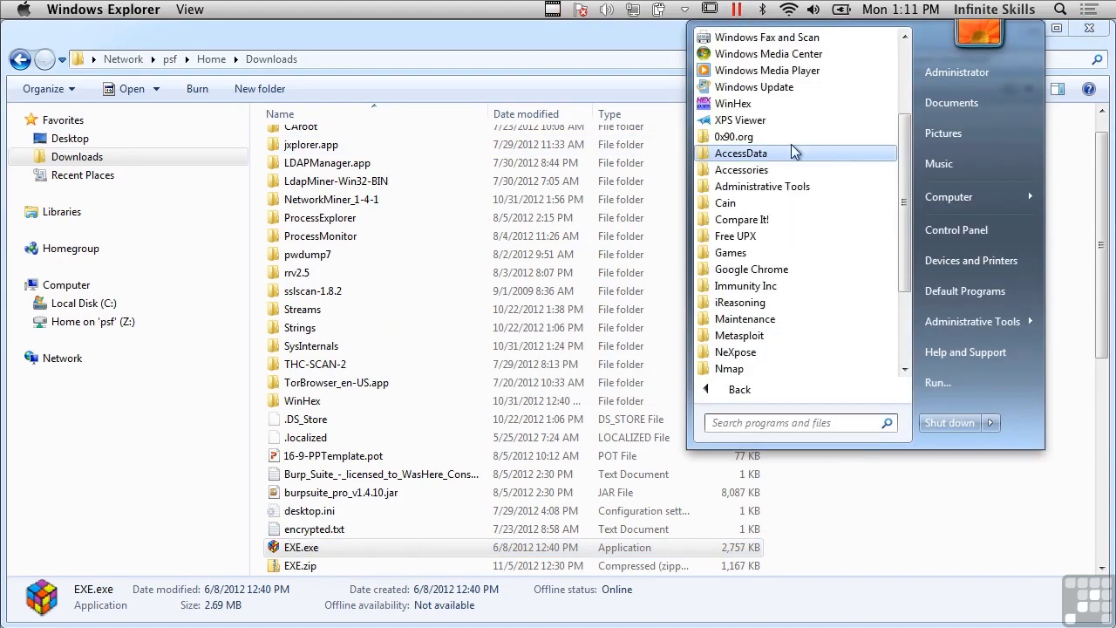
{"action": "left_click", "coordinate": [743, 155]}
{"action": "left_click", "coordinate": [753, 172]}
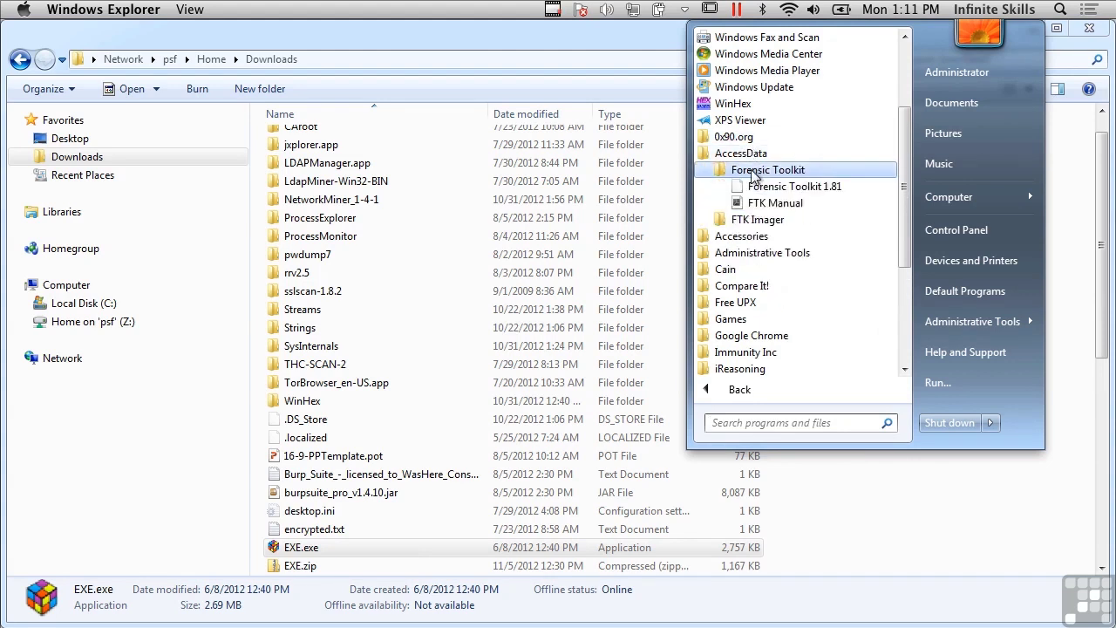
{"action": "left_click", "coordinate": [771, 188]}
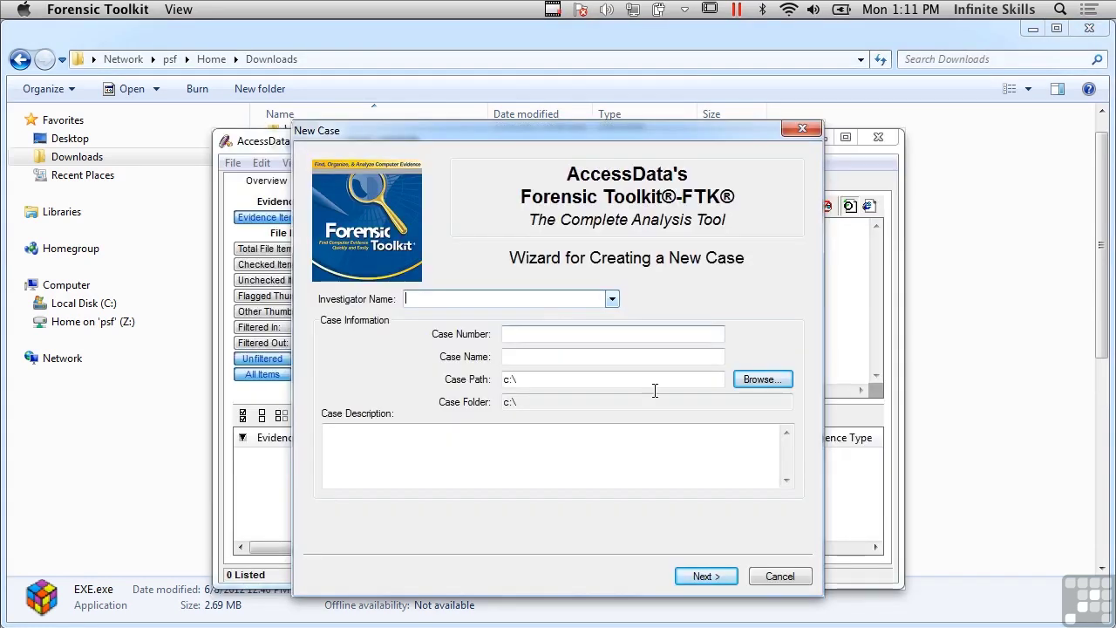
{"action": "left_click", "coordinate": [780, 575]}
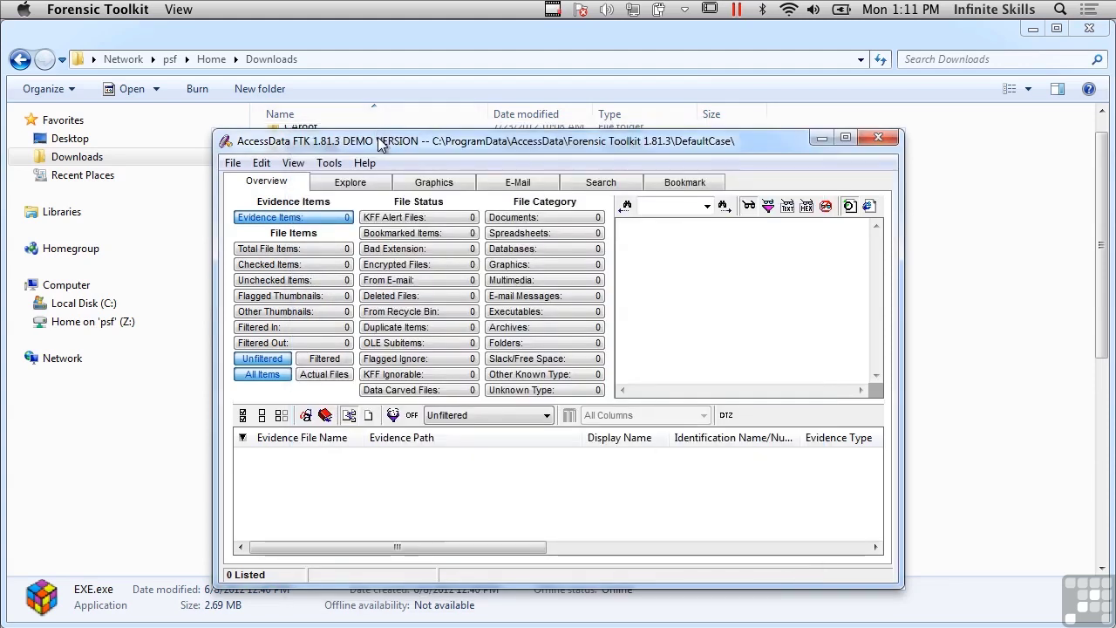
{"action": "left_click_drag", "start_coordinate": [390, 133], "coordinate": [222, 33]}
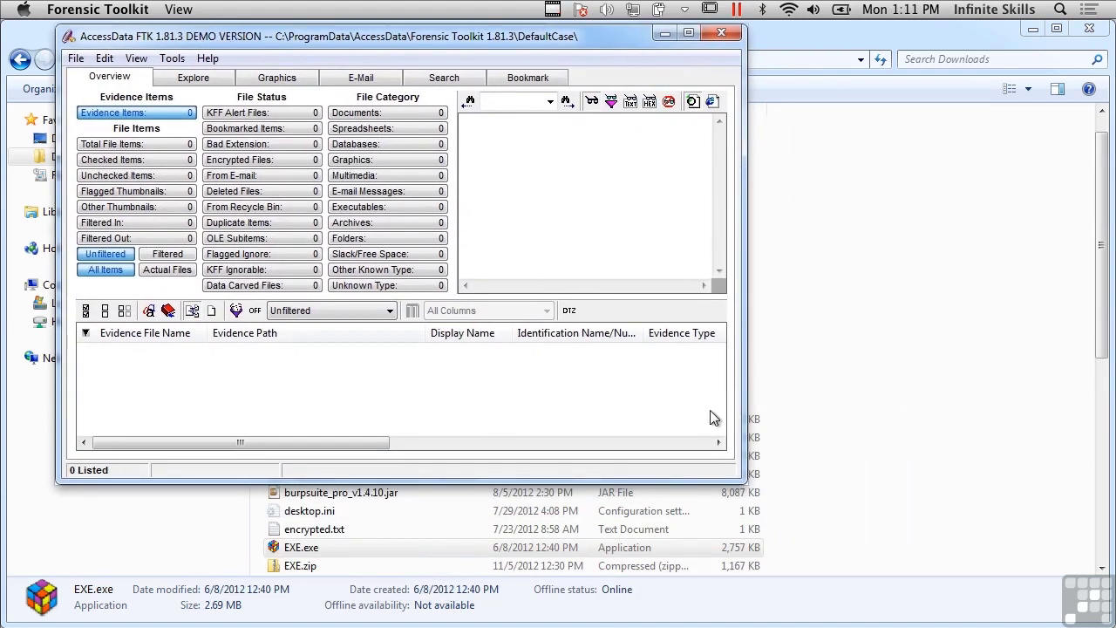
{"action": "left_click_drag", "start_coordinate": [740, 481], "coordinate": [1036, 606]}
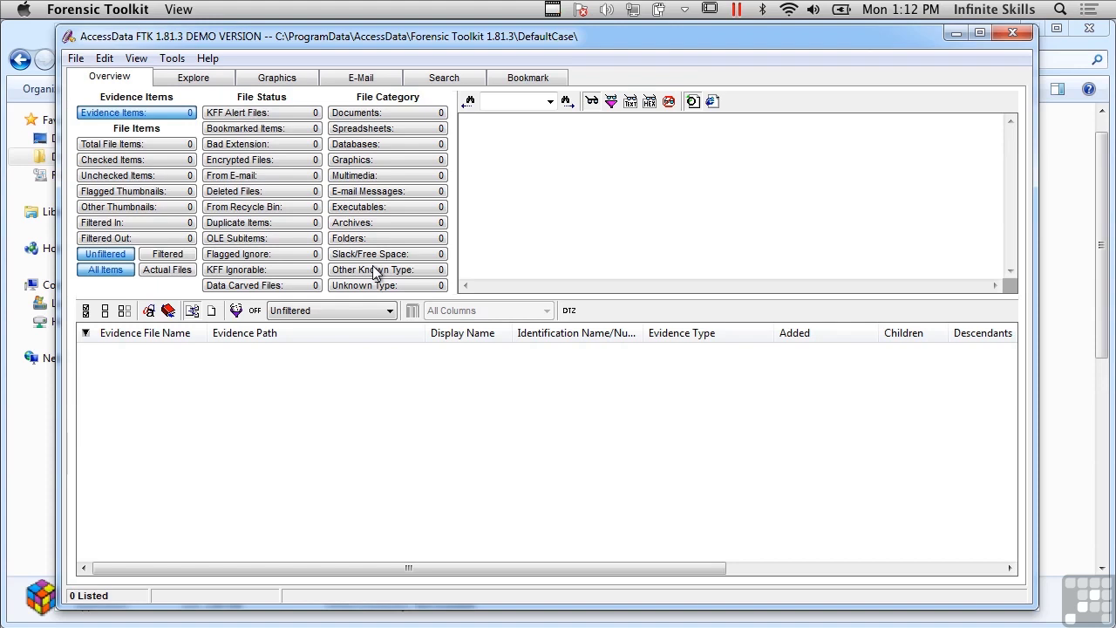
Look through the Graphics, E-Mail, Explore and Overview pages of the empty case, and close Forensic Toolkit.
{"action": "left_click", "coordinate": [293, 83]}
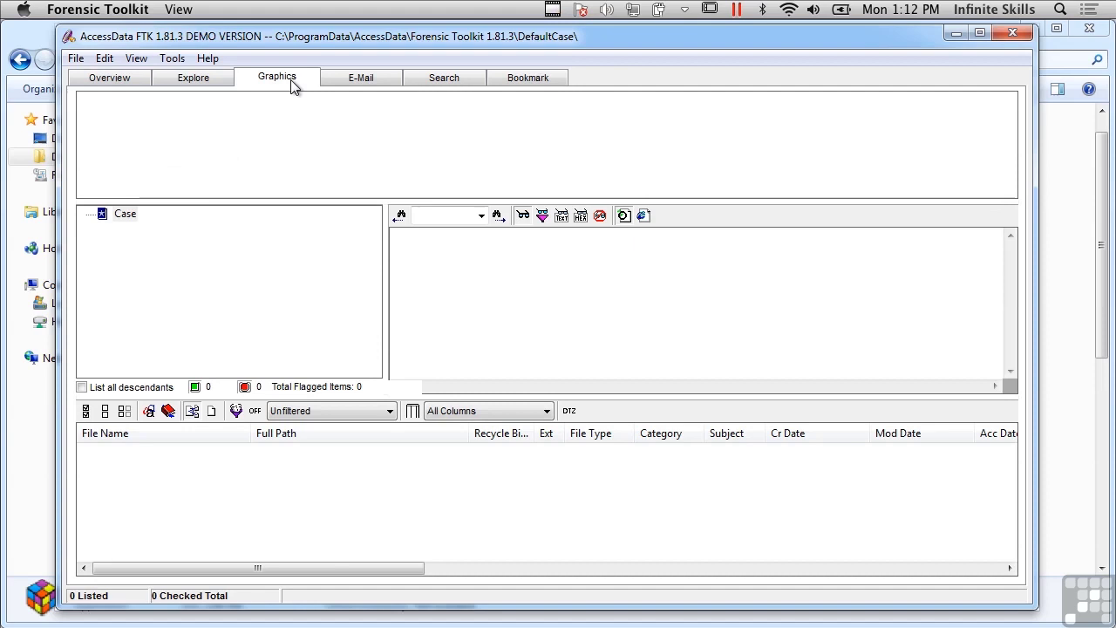
{"action": "left_click", "coordinate": [365, 78]}
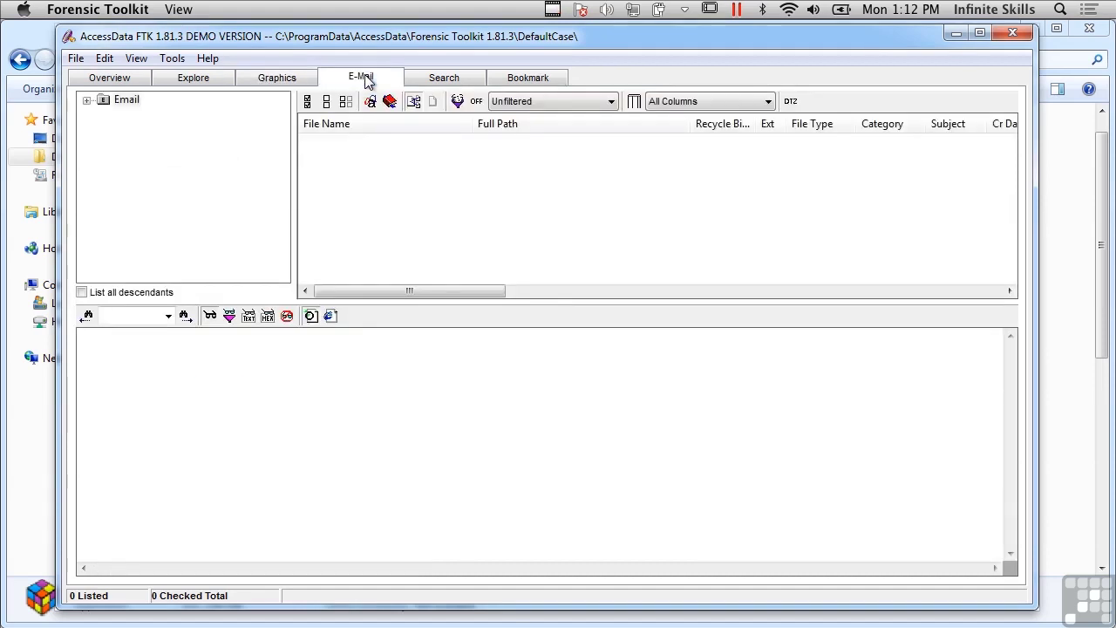
{"action": "left_click", "coordinate": [129, 78]}
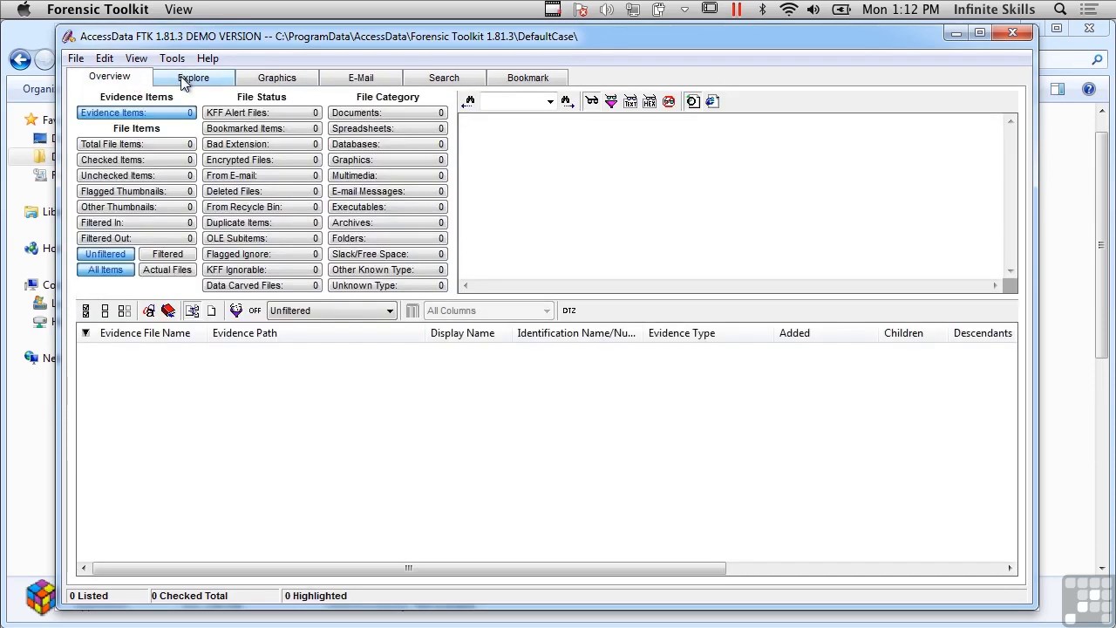
{"action": "left_click", "coordinate": [183, 81]}
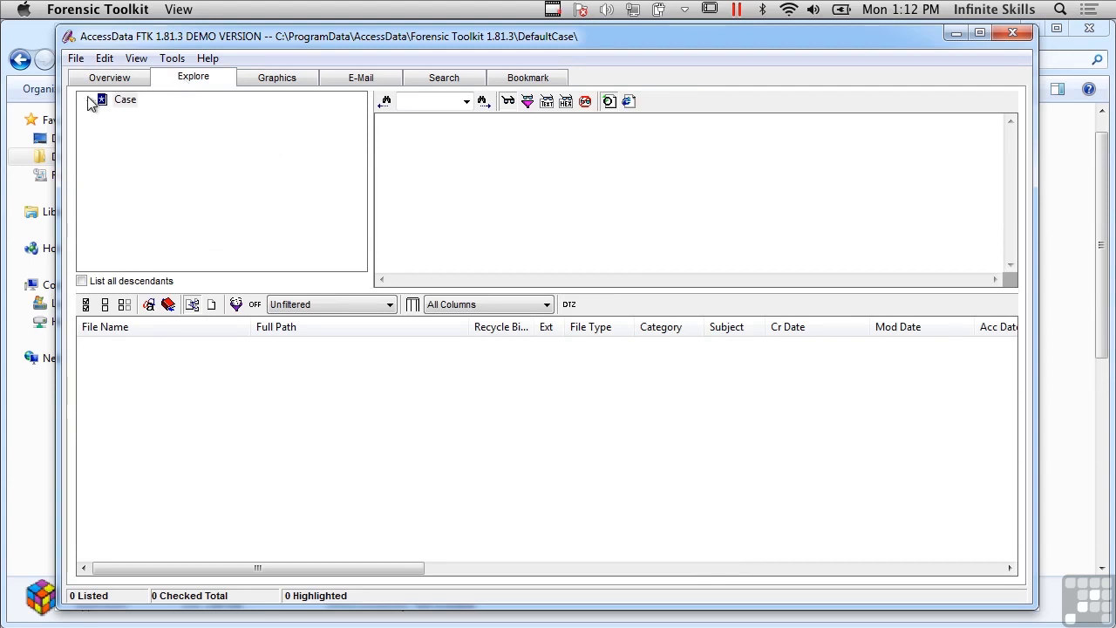
{"action": "left_click", "coordinate": [121, 80]}
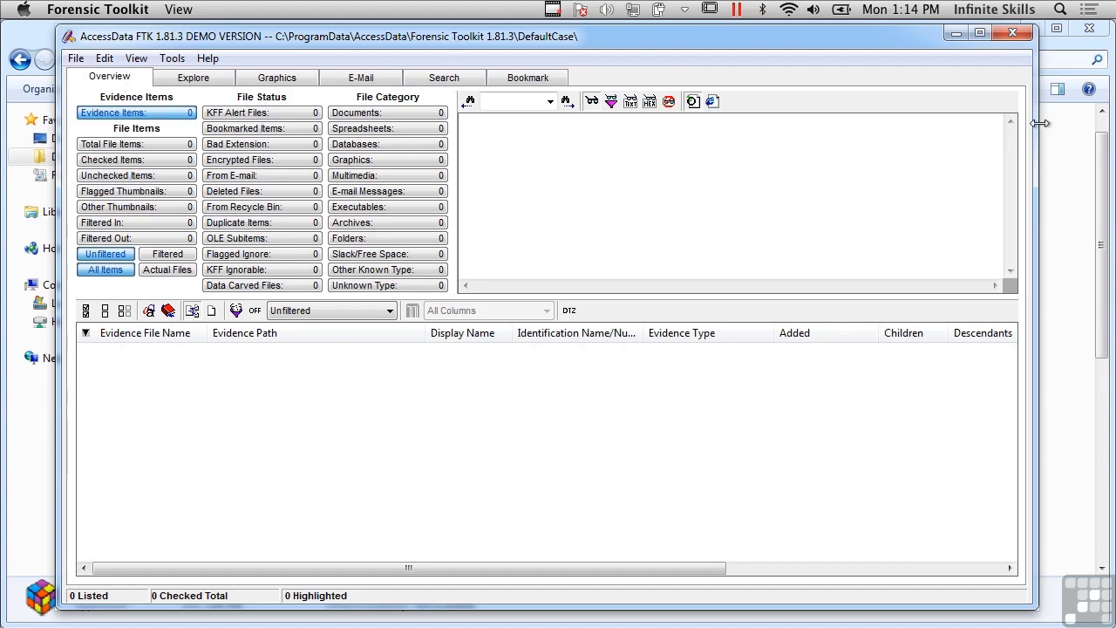
{"action": "left_click", "coordinate": [1024, 40]}
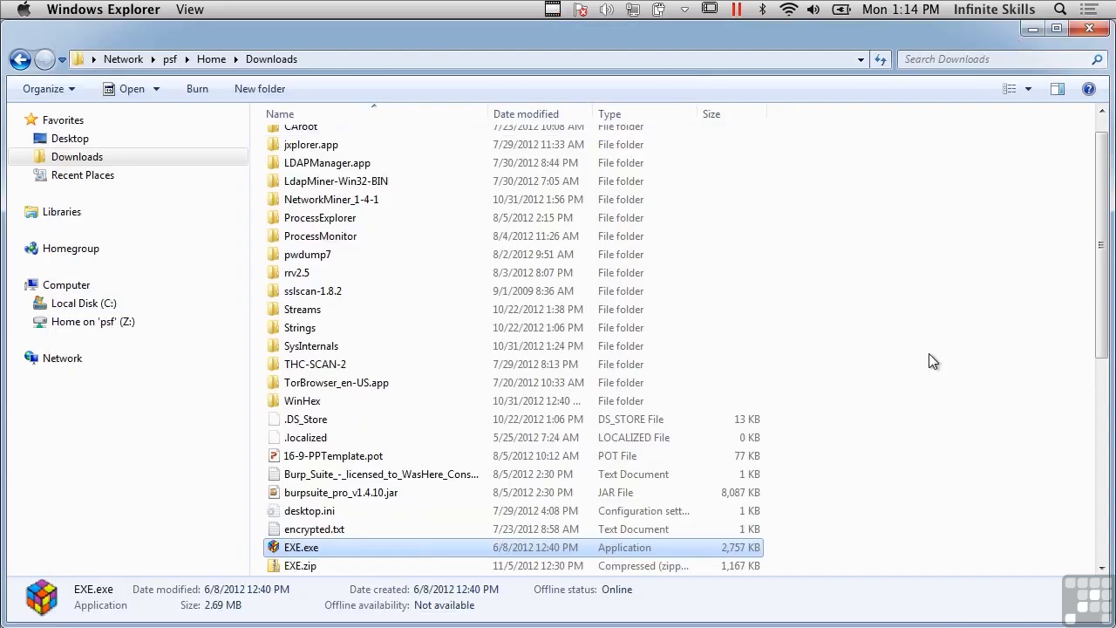